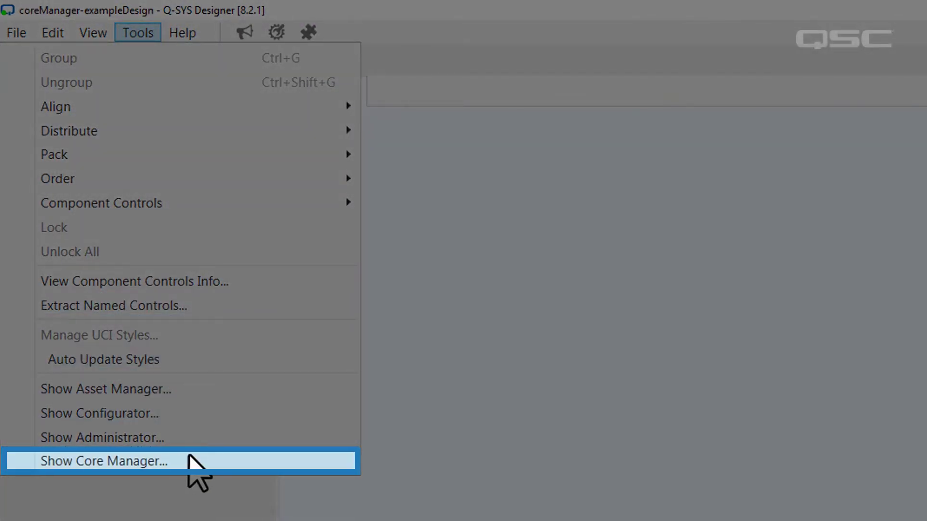
Launch the core-training-bm Core Manager in Chrome via Tools > Show Core Manager
{"action": "left_click", "coordinate": [188, 461]}
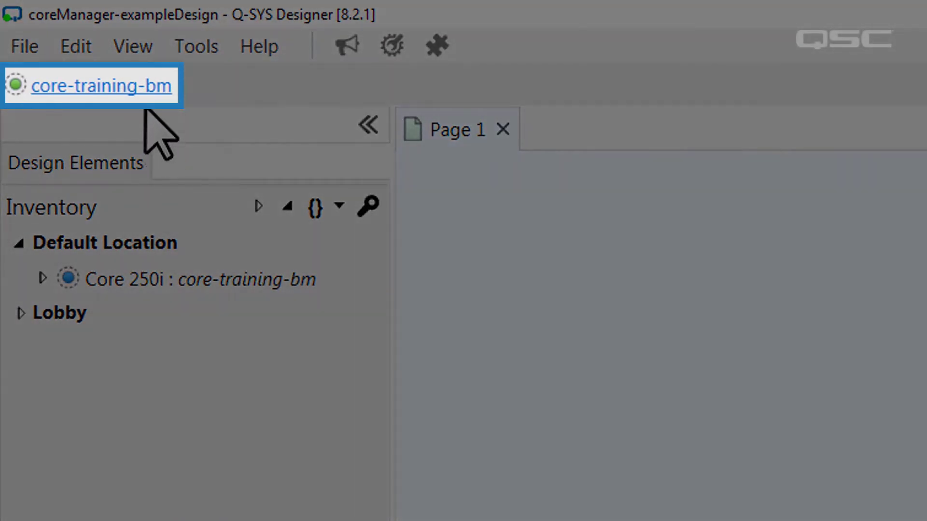
{"action": "left_click", "coordinate": [145, 86]}
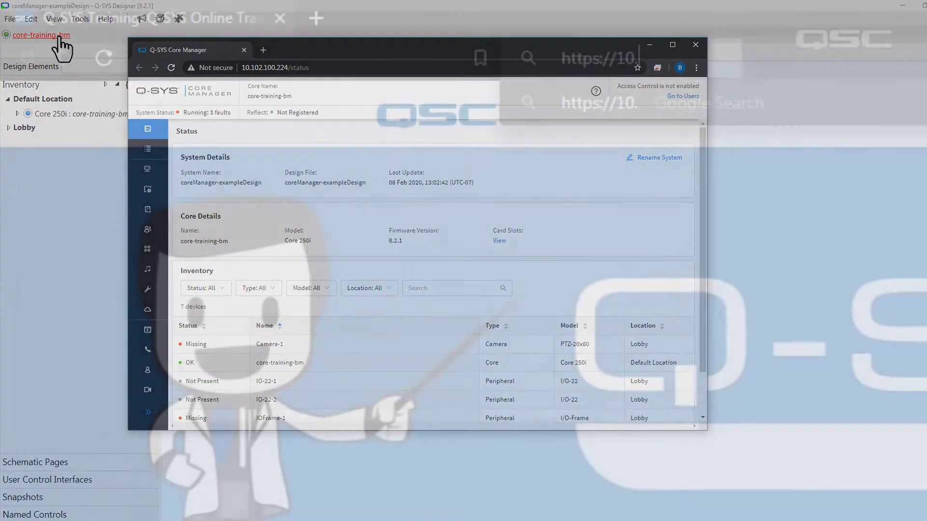
Go to 10.102.100.224 in the browser and proceed past the unsafe-certificate warning
{"action": "type", "text": ".102.100"}
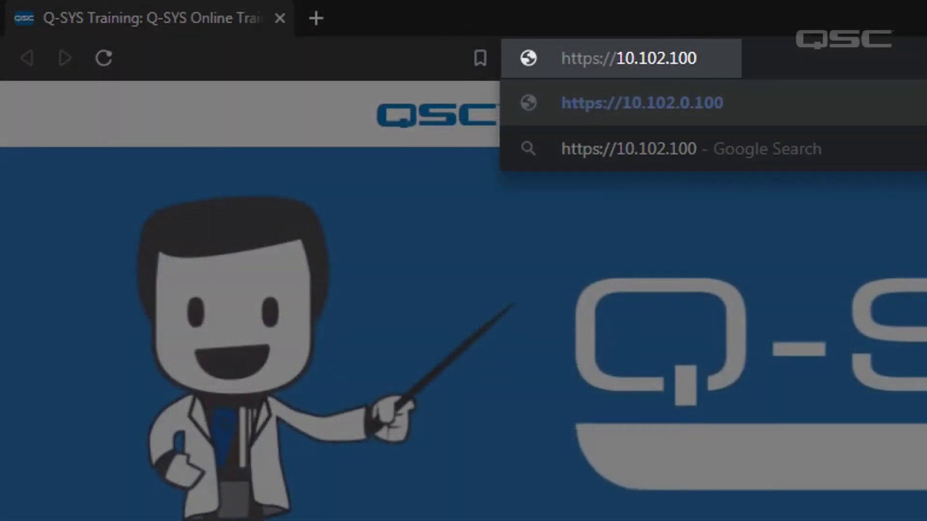
{"action": "type", "text": ".224"}
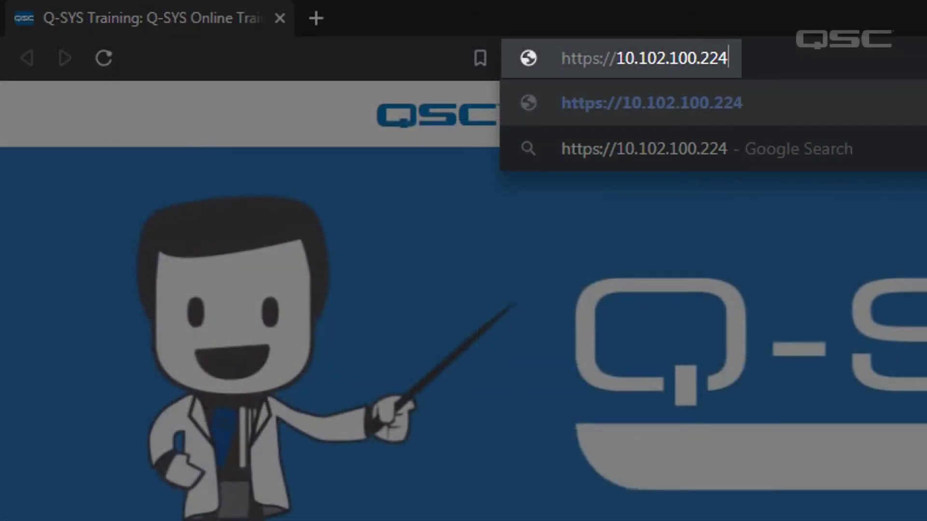
{"action": "key", "text": "Return"}
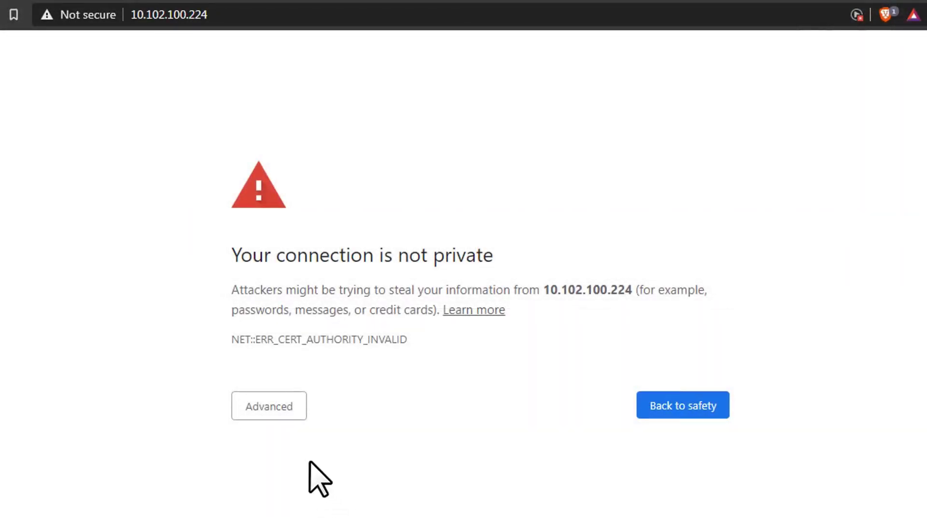
{"action": "left_click", "coordinate": [280, 411]}
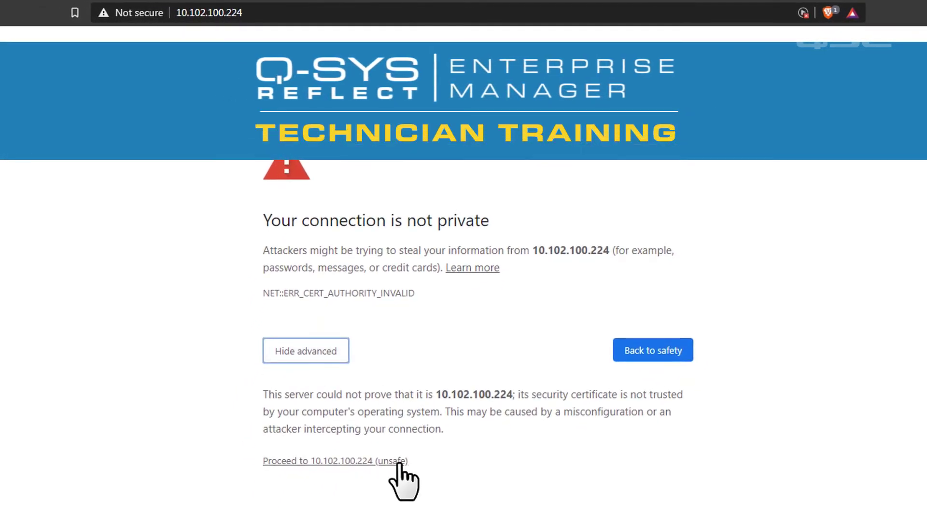
{"action": "left_click", "coordinate": [397, 461]}
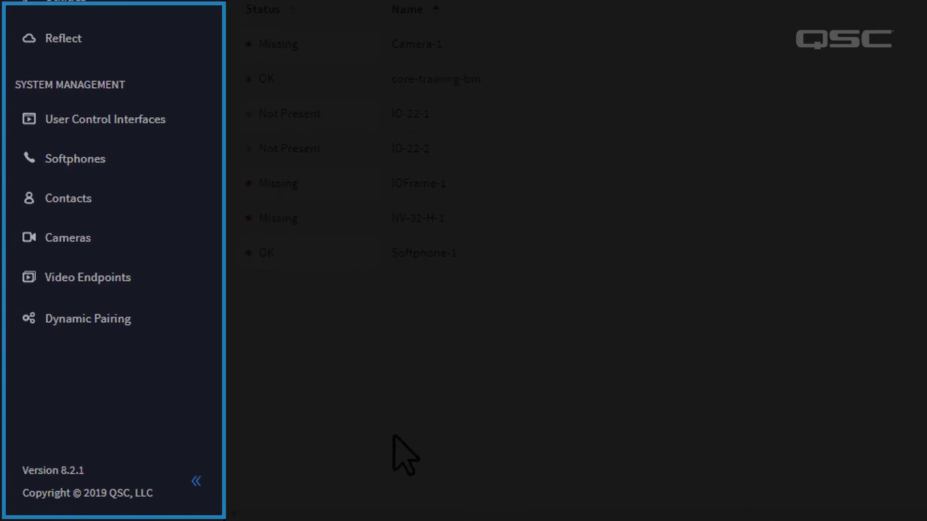
{"action": "left_click", "coordinate": [195, 485]}
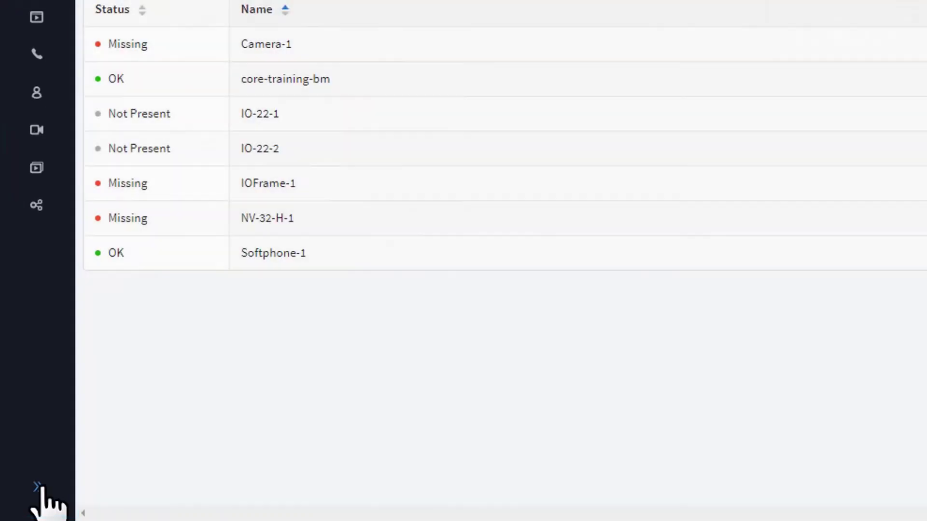
{"action": "left_click", "coordinate": [38, 487]}
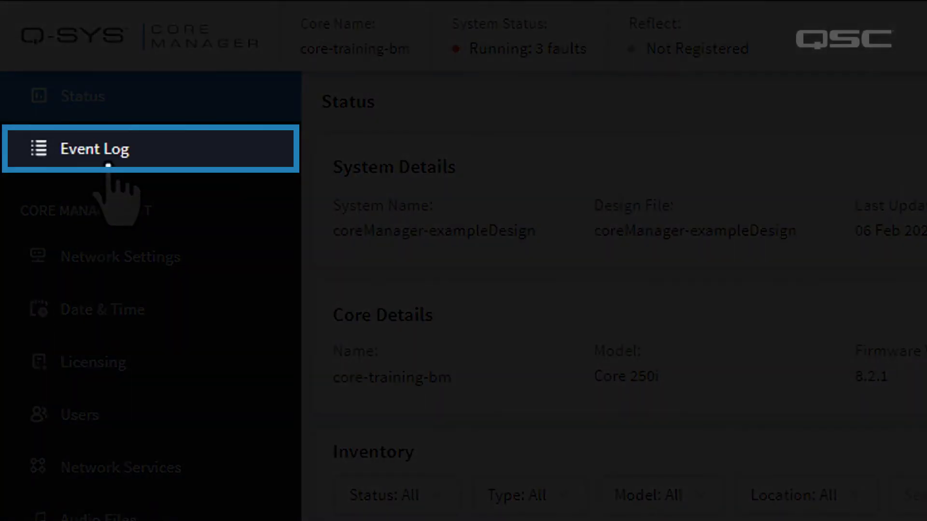
On the Event Log page, limit Severity to Normal and Error
{"action": "left_click", "coordinate": [108, 164]}
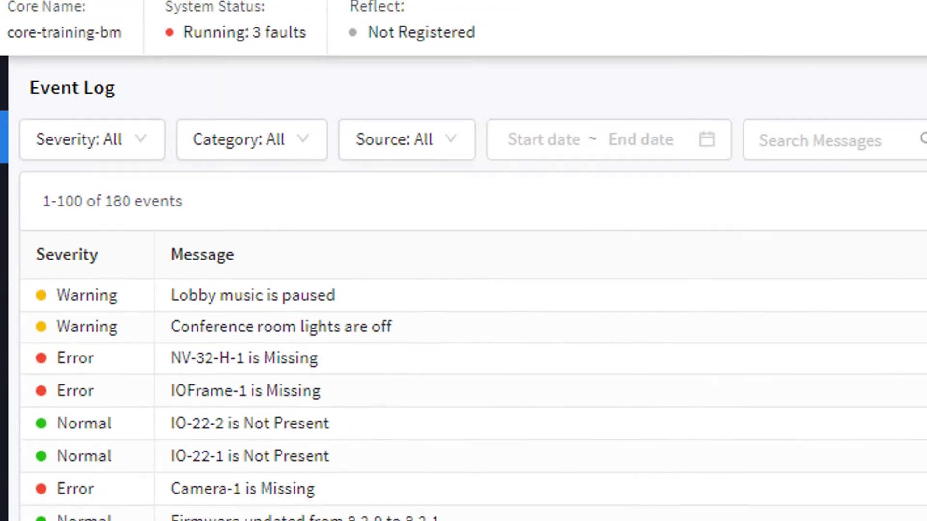
{"action": "left_click", "coordinate": [93, 155]}
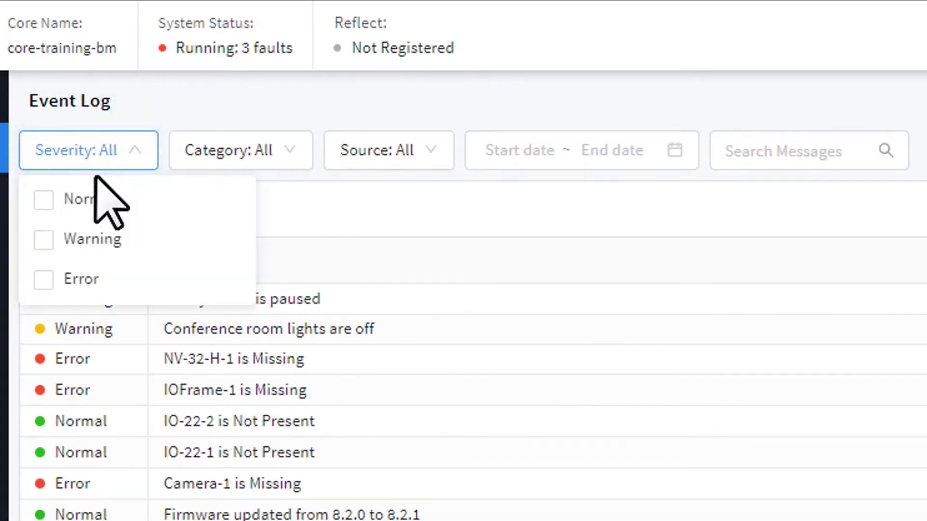
{"action": "left_click", "coordinate": [97, 198]}
{"action": "left_click", "coordinate": [91, 319]}
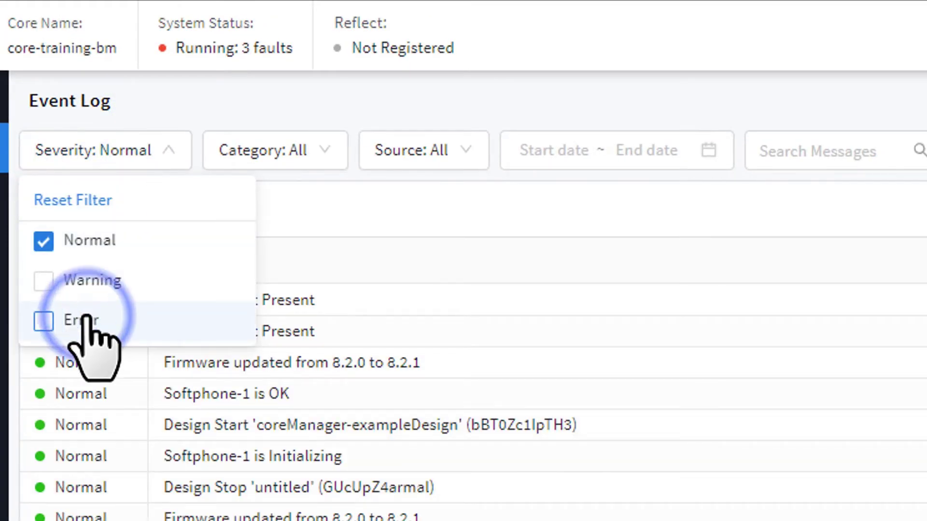
{"action": "left_click", "coordinate": [335, 212]}
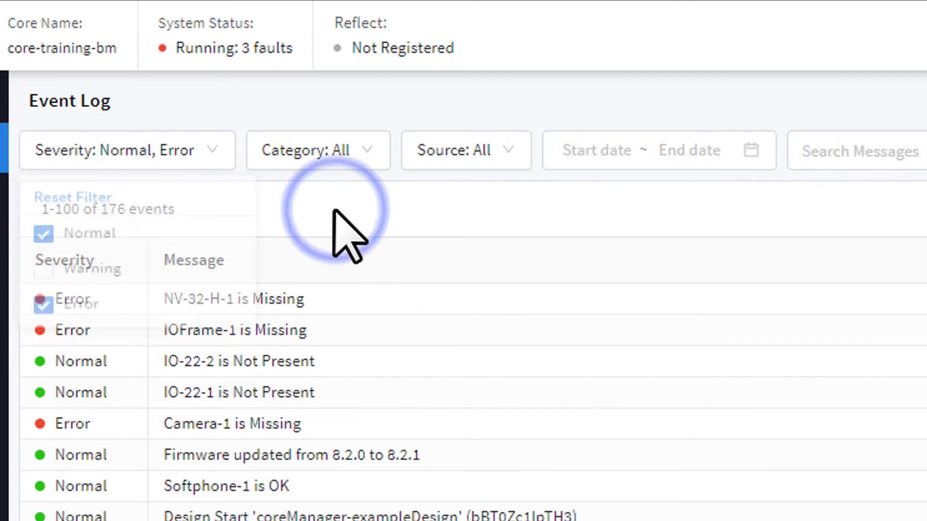
Limit the event Category filter to Paging and Telephony
{"action": "left_click", "coordinate": [337, 162]}
{"action": "scroll", "coordinate": [356, 229], "scroll_direction": "down", "scroll_amount": 3}
{"action": "left_click", "coordinate": [331, 311]}
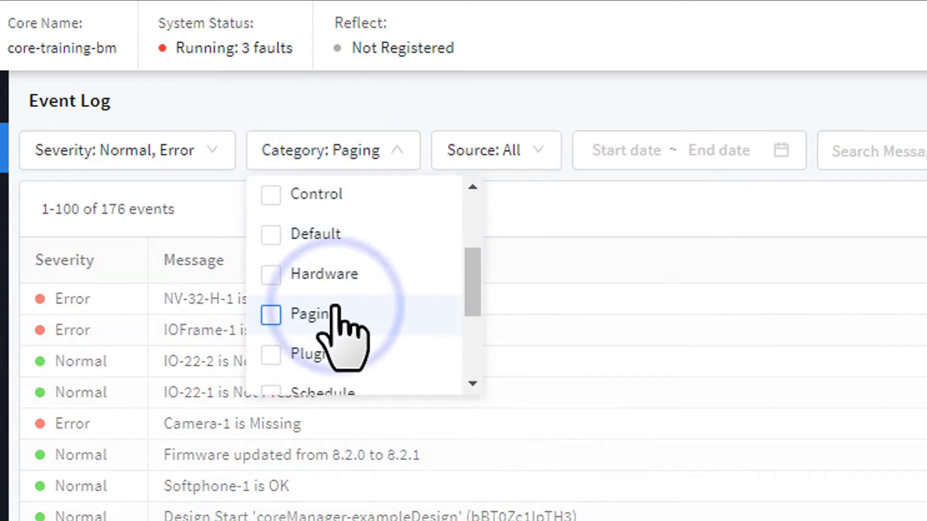
{"action": "scroll", "coordinate": [331, 338], "scroll_direction": "down", "scroll_amount": 3}
{"action": "scroll", "coordinate": [332, 350], "scroll_direction": "down", "scroll_amount": 2}
{"action": "left_click", "coordinate": [333, 329]}
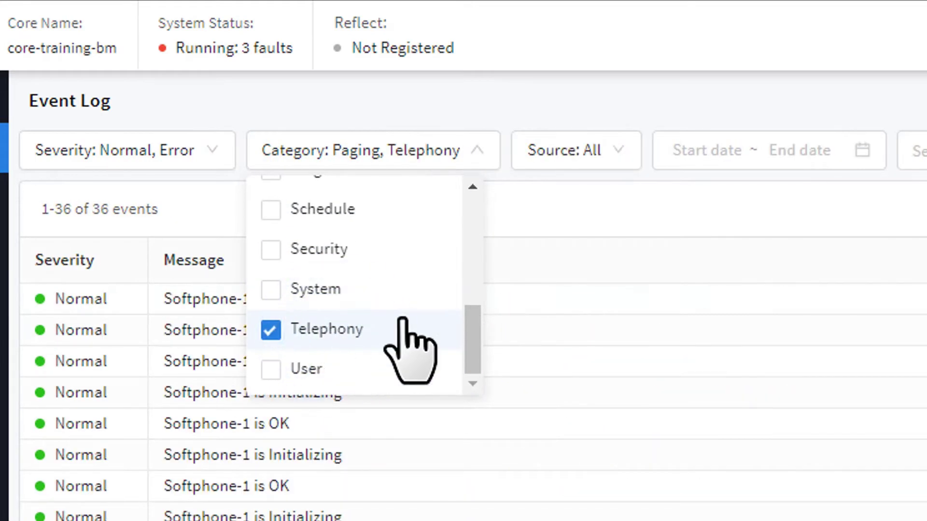
{"action": "left_click", "coordinate": [532, 268]}
Restrict Source to Core, dates to This Week, and search messages for 'back'
{"action": "left_click", "coordinate": [588, 155]}
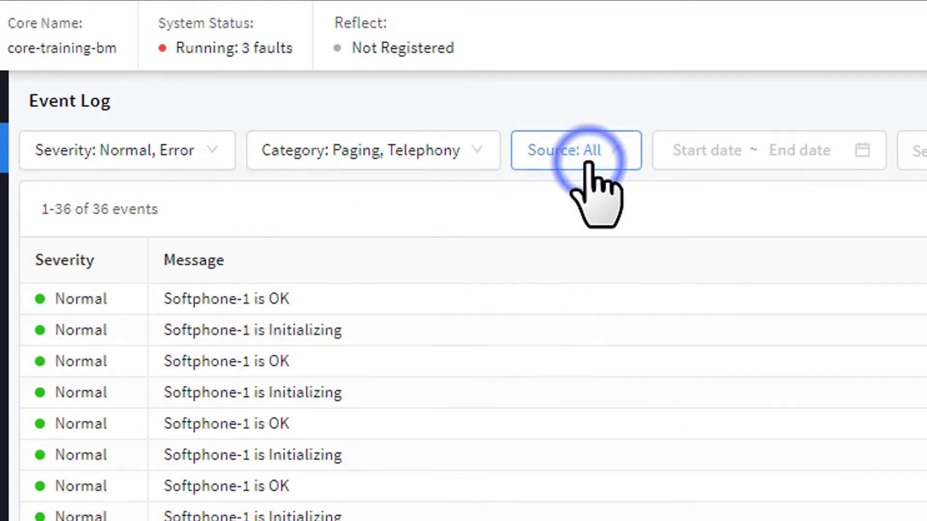
{"action": "left_click", "coordinate": [565, 278]}
{"action": "left_click", "coordinate": [478, 260]}
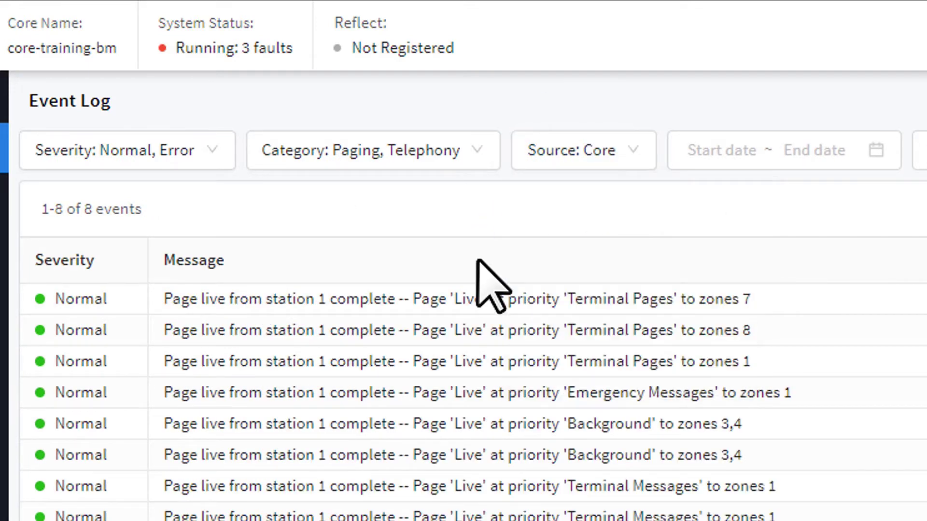
{"action": "left_click", "coordinate": [863, 151]}
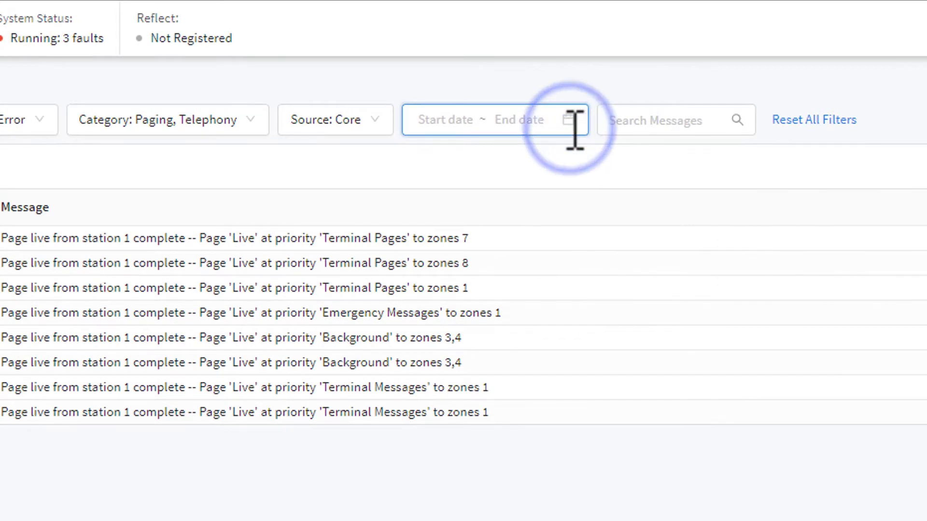
{"action": "left_click", "coordinate": [490, 424]}
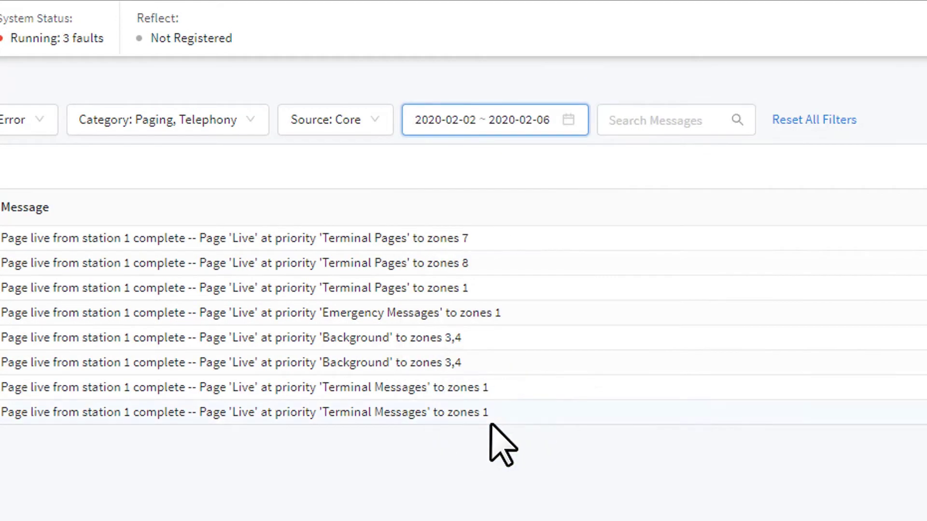
{"action": "left_click", "coordinate": [668, 124]}
{"action": "type", "text": "back"}
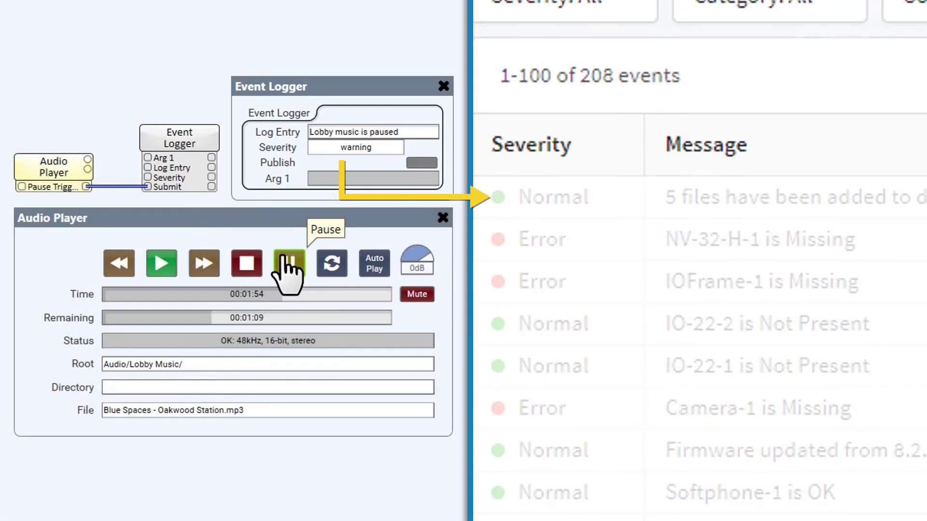
Pause the lobby Audio Player so a 'Lobby music is paused' warning is logged
{"action": "left_click", "coordinate": [288, 265]}
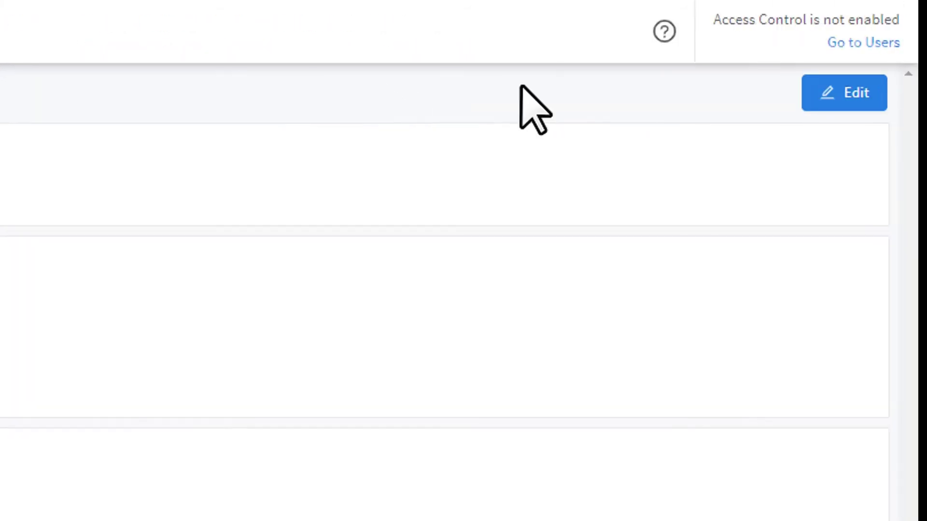
Set LAN B / AUX mode to Off and confirm saving the network settings
{"action": "left_click", "coordinate": [867, 98]}
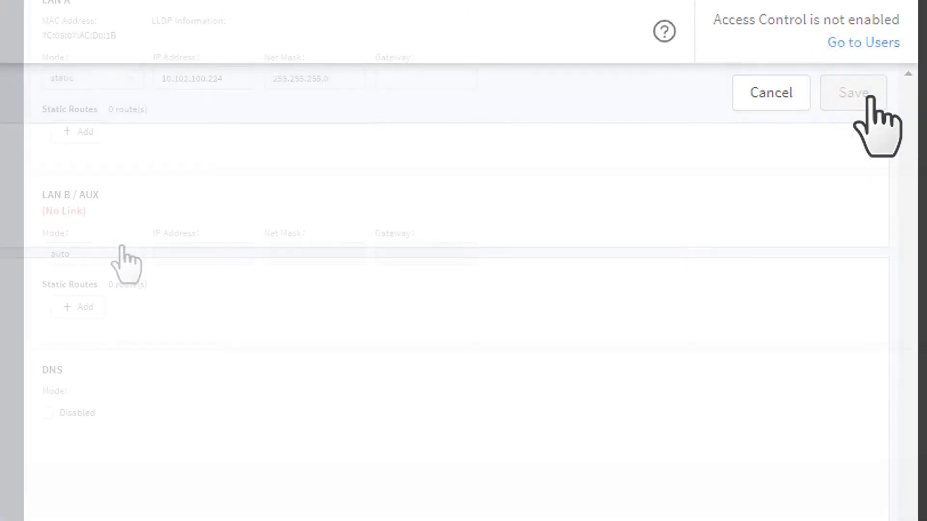
{"action": "left_click", "coordinate": [122, 248]}
{"action": "left_click", "coordinate": [113, 325]}
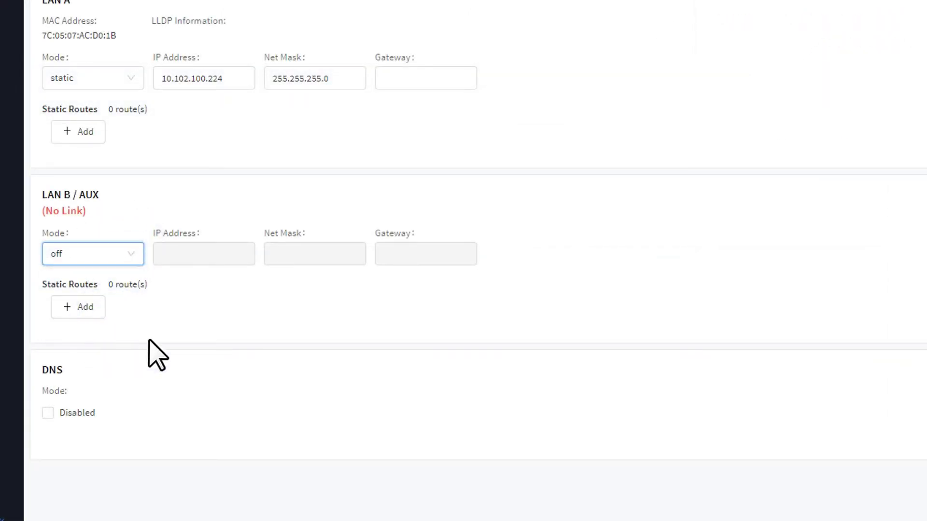
{"action": "left_click", "coordinate": [847, 80]}
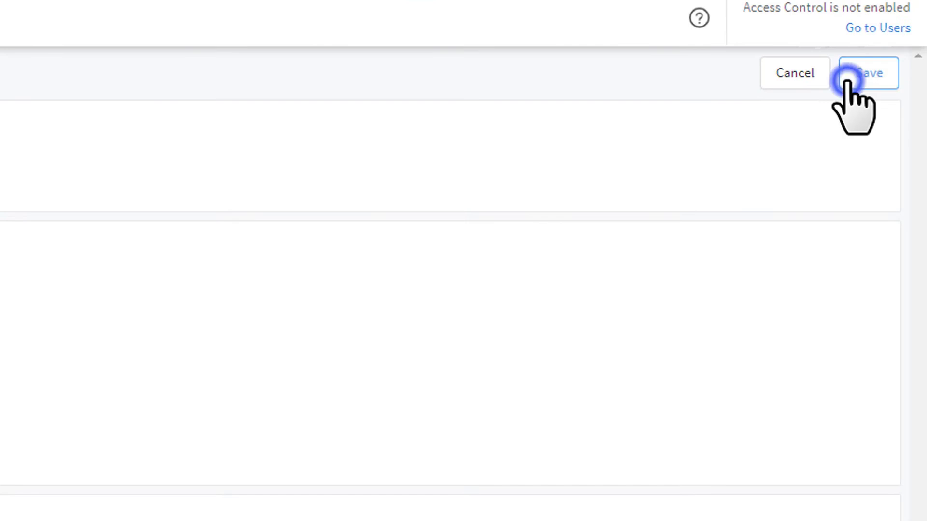
{"action": "left_click", "coordinate": [603, 343]}
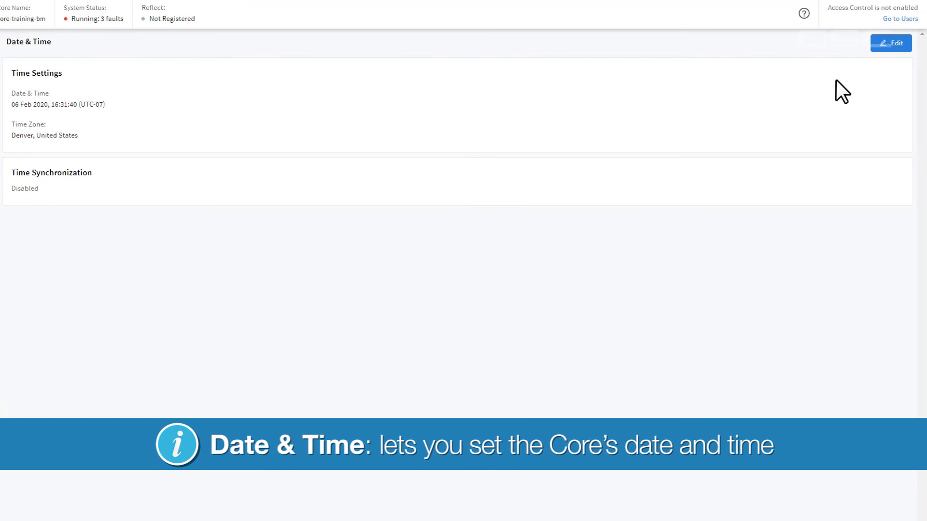
Change the time zone to Anchorage, United States and enable NTP time synchronization
{"action": "left_click", "coordinate": [893, 43]}
{"action": "left_click", "coordinate": [94, 141]}
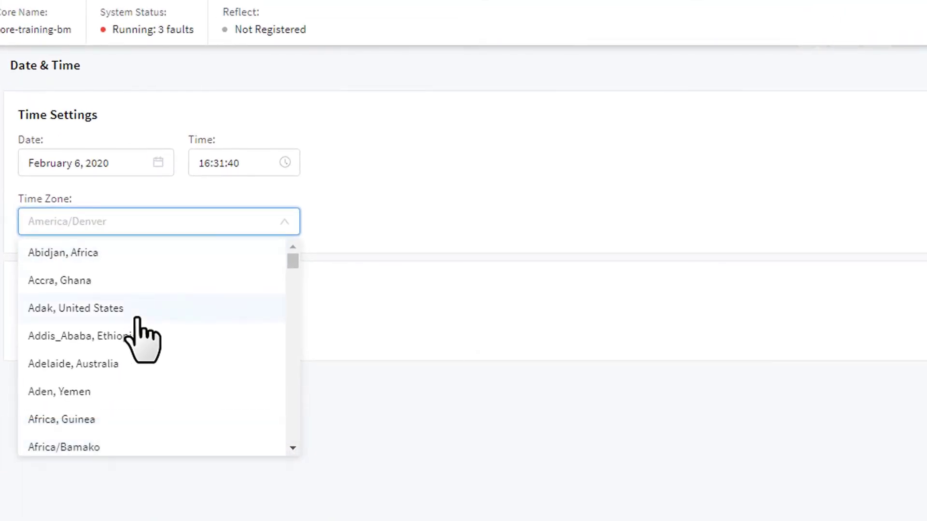
{"action": "scroll", "coordinate": [137, 324], "scroll_direction": "down", "scroll_amount": 4}
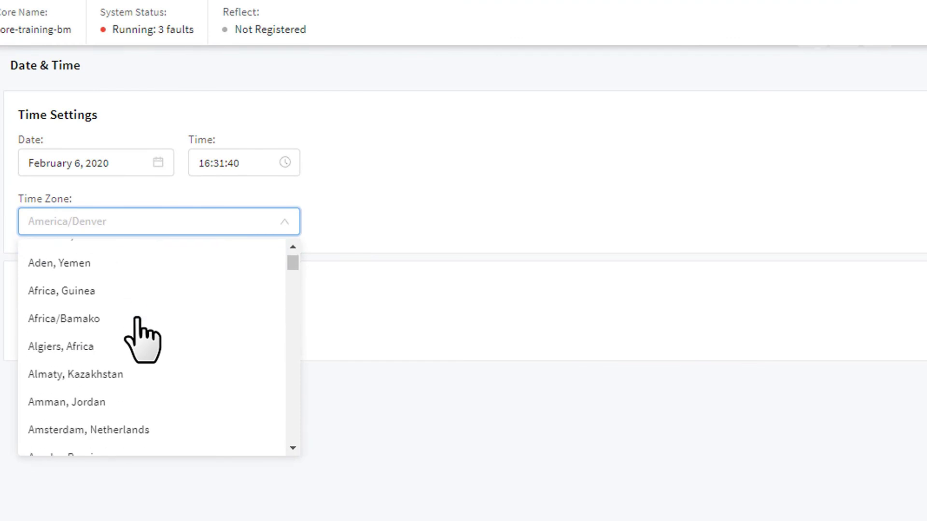
{"action": "left_click", "coordinate": [125, 439]}
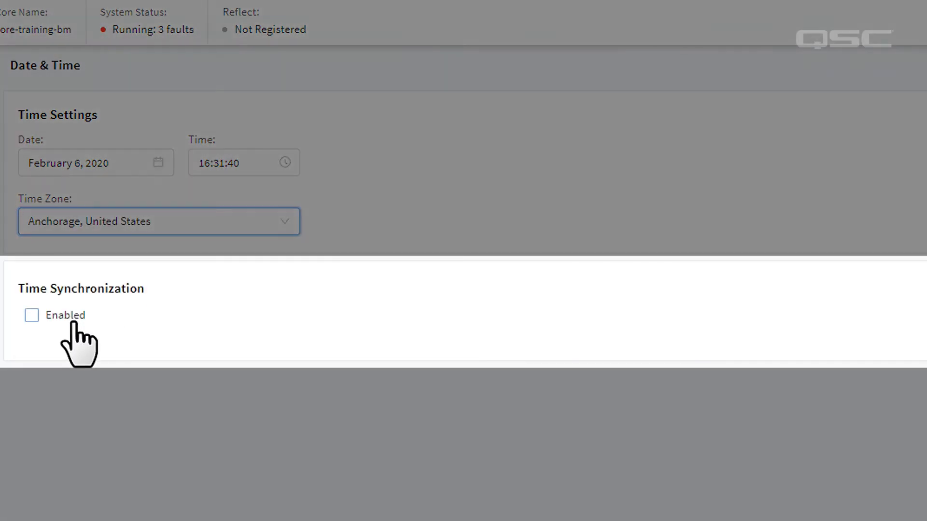
{"action": "left_click", "coordinate": [73, 322]}
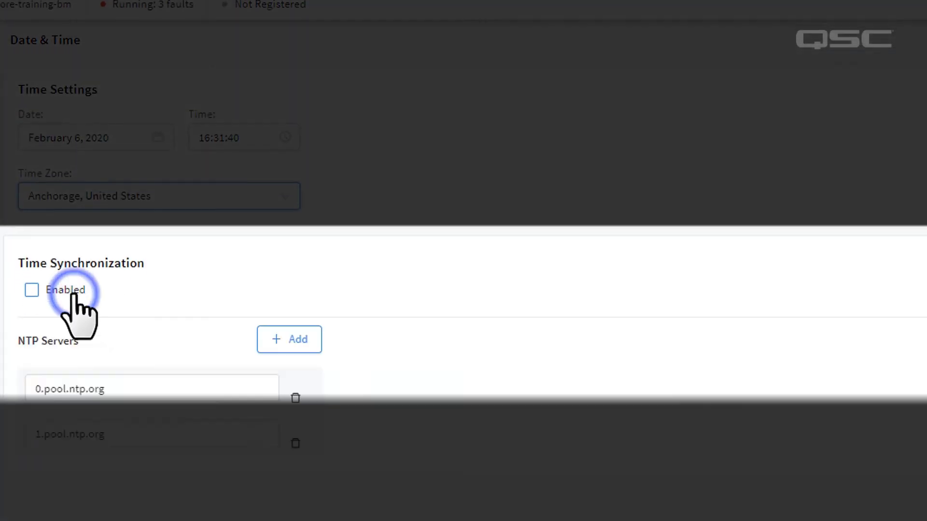